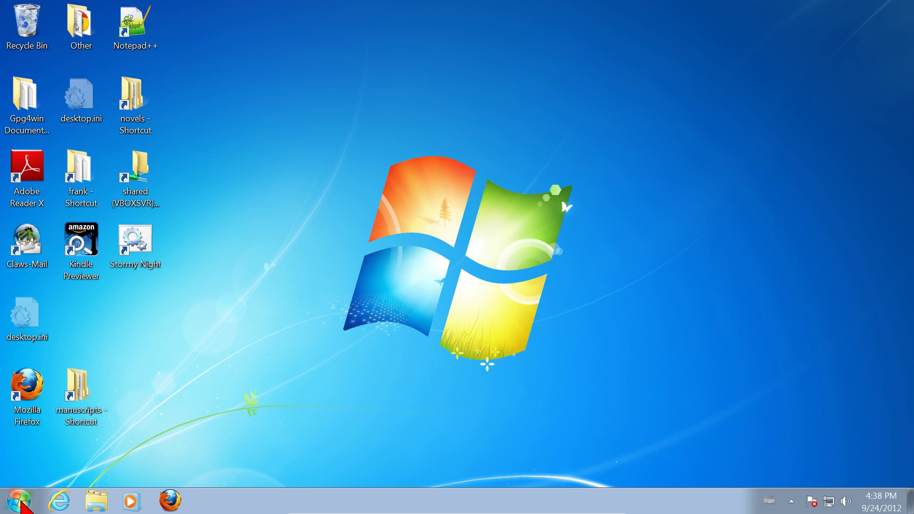
# - Search the Start menu for 'mail' and launch Windows Live Mail
pyautogui.click(21, 505)
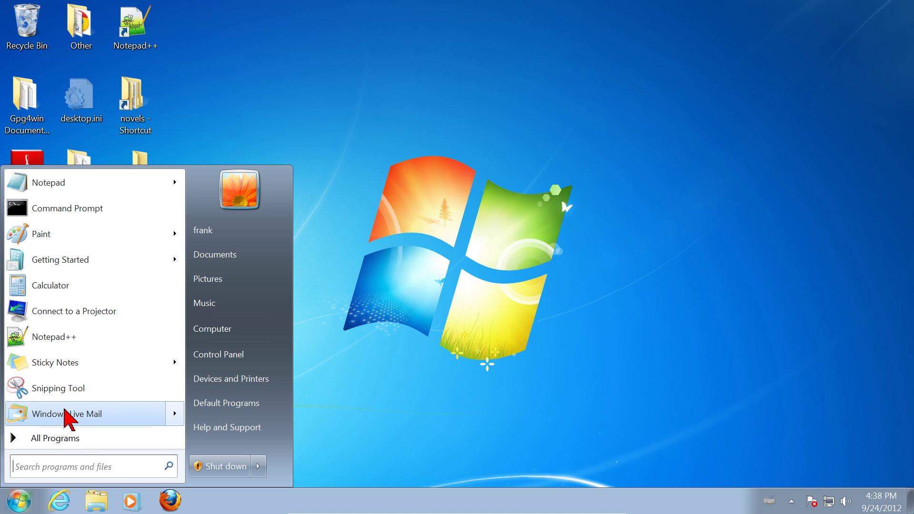
pyautogui.moveTo(65, 411)
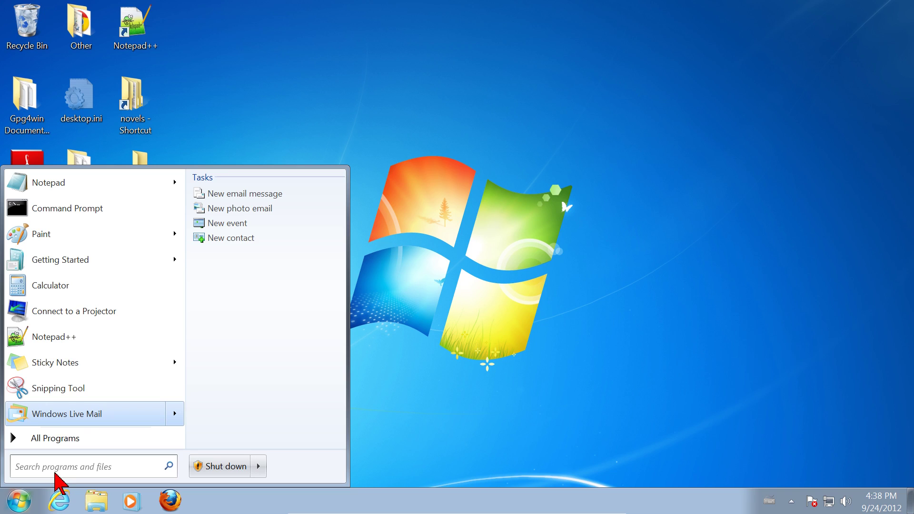
pyautogui.click(54, 469)
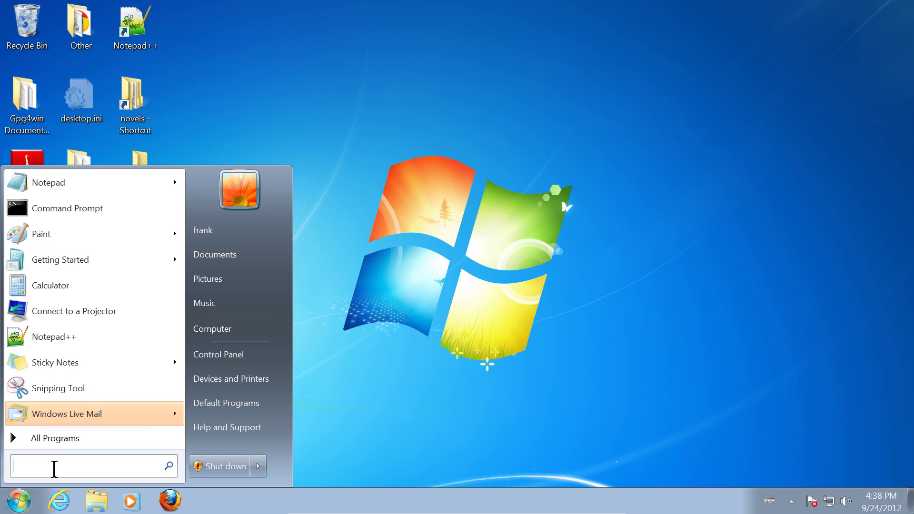
pyautogui.write('mail')
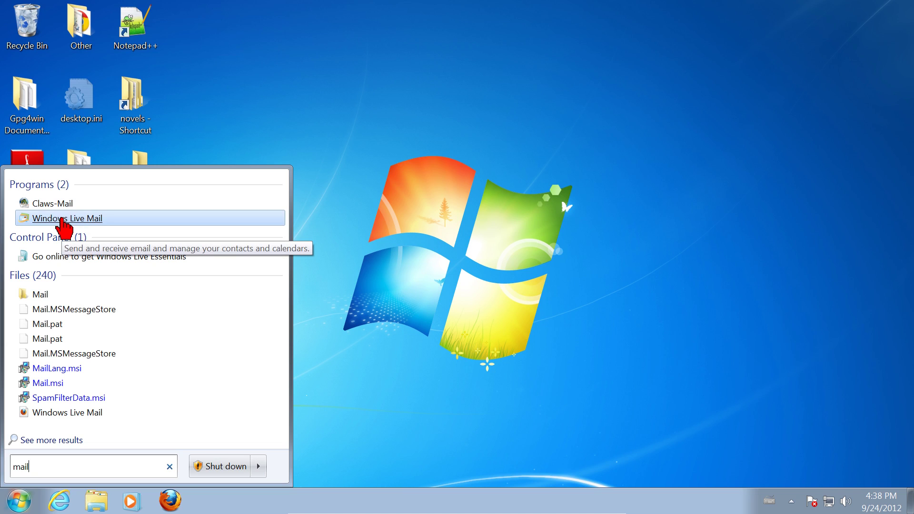
pyautogui.click(61, 218)
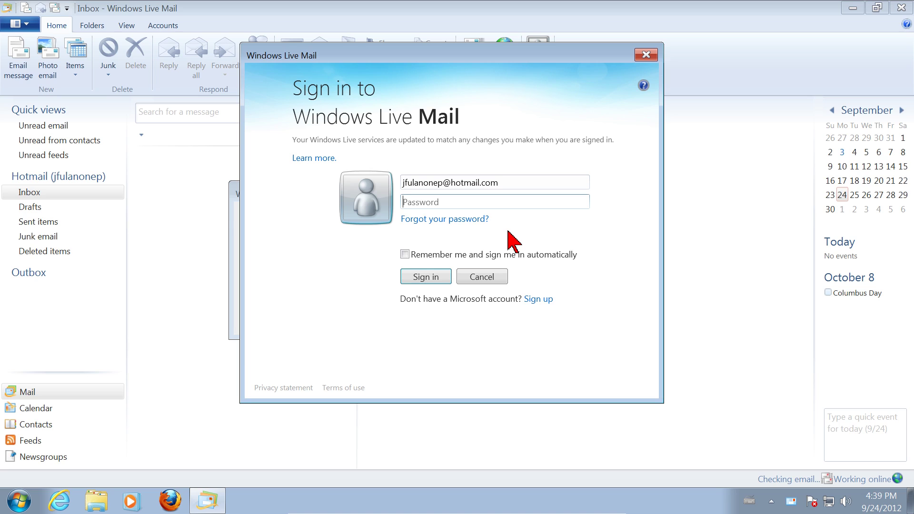
# - Sign in with the account password and automatic sign-in, accepting Windows Live Mail as default mail program
pyautogui.write('•••')
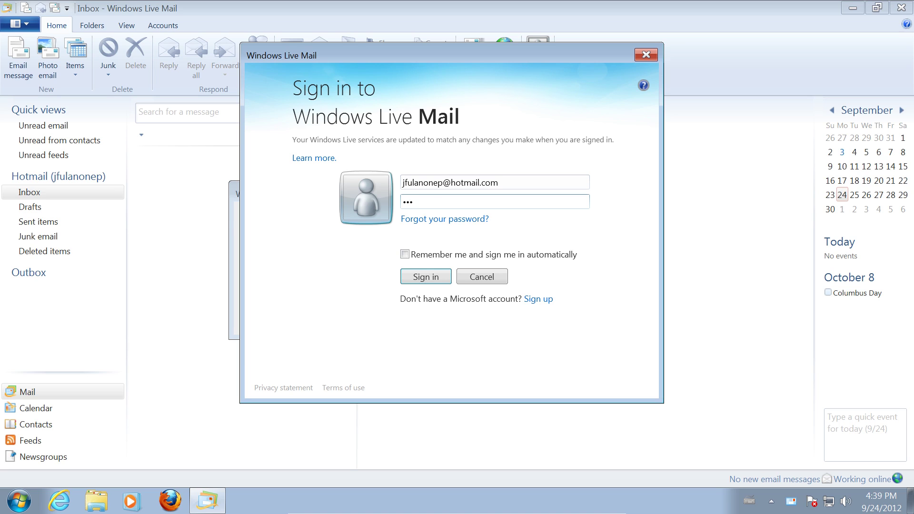
pyautogui.write('•••••')
pyautogui.click(405, 254)
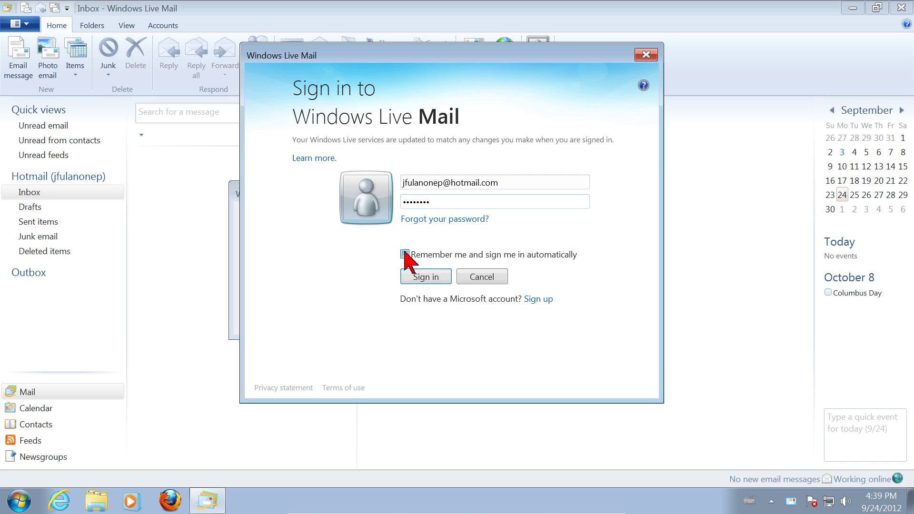
pyautogui.click(426, 278)
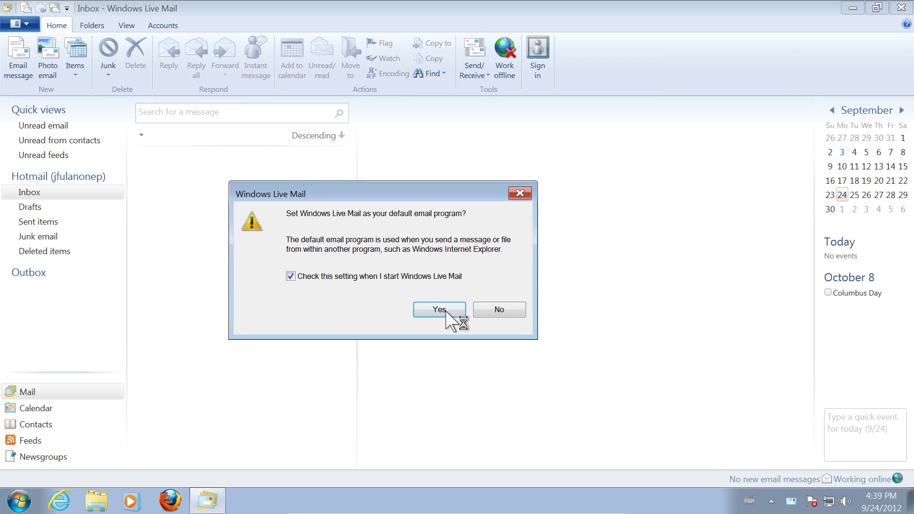
pyautogui.click(446, 310)
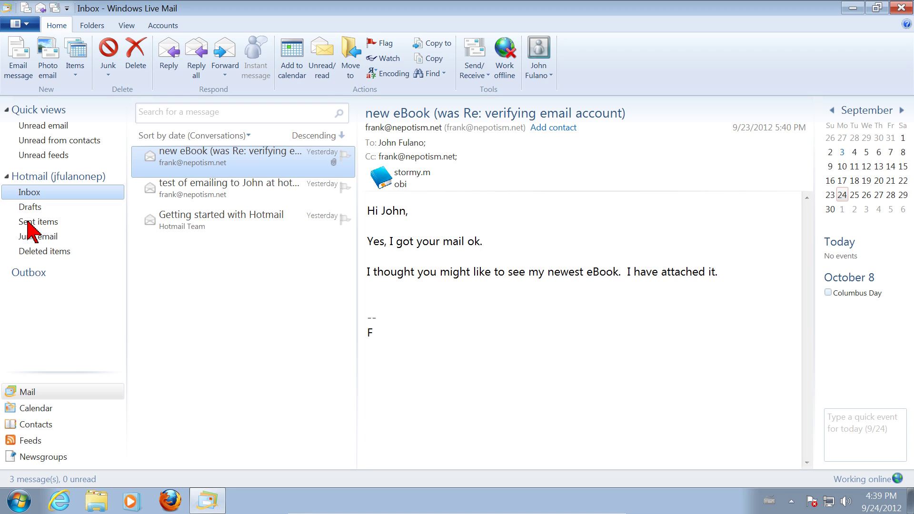
# - Look through the Sent items and Drafts folders, then return to the Inbox
pyautogui.click(31, 222)
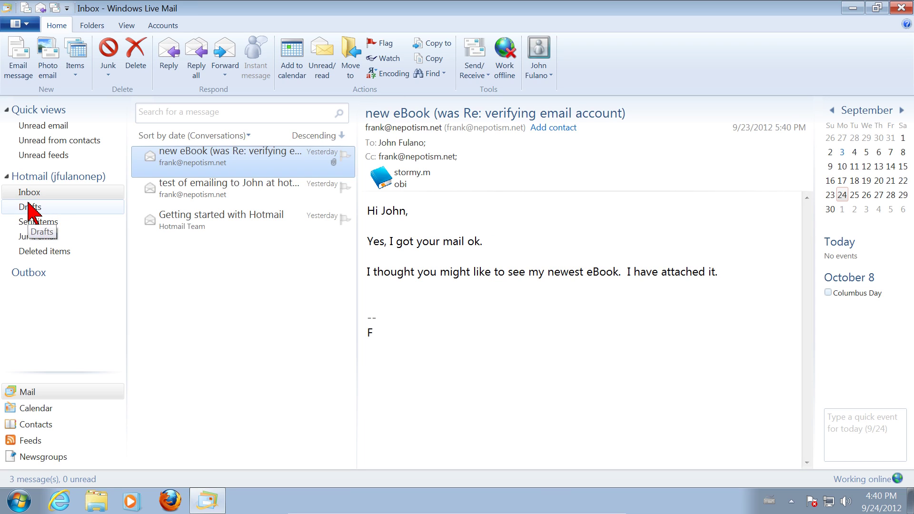
pyautogui.click(28, 208)
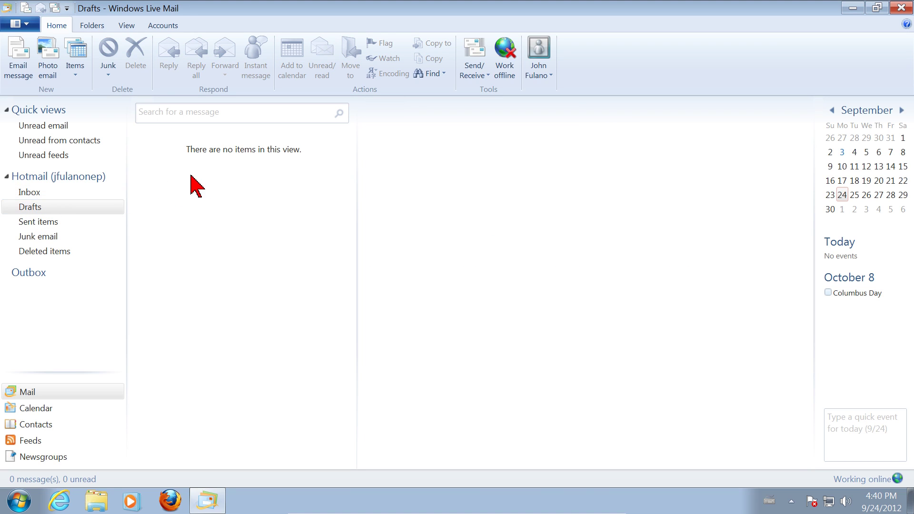
pyautogui.click(31, 193)
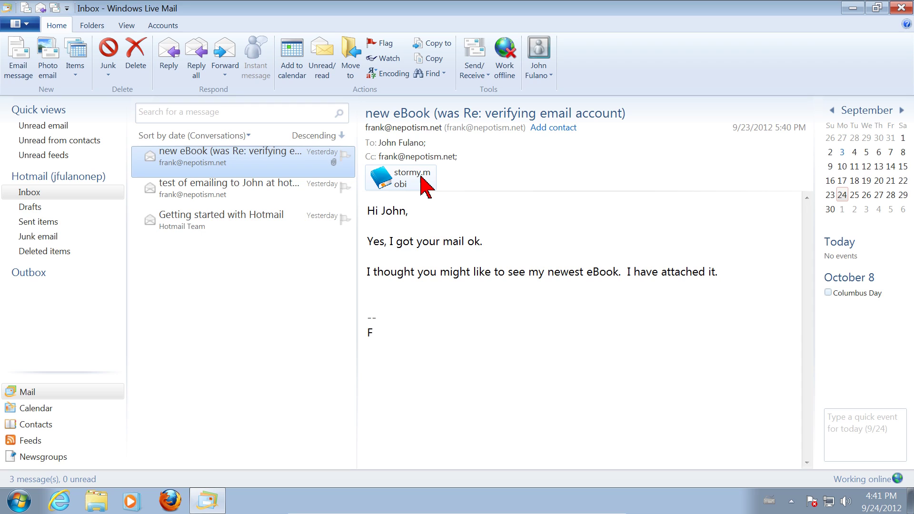
# - Select the 255 KB stormy.mobi attachment in the new eBook message's reading pane
pyautogui.click(398, 176)
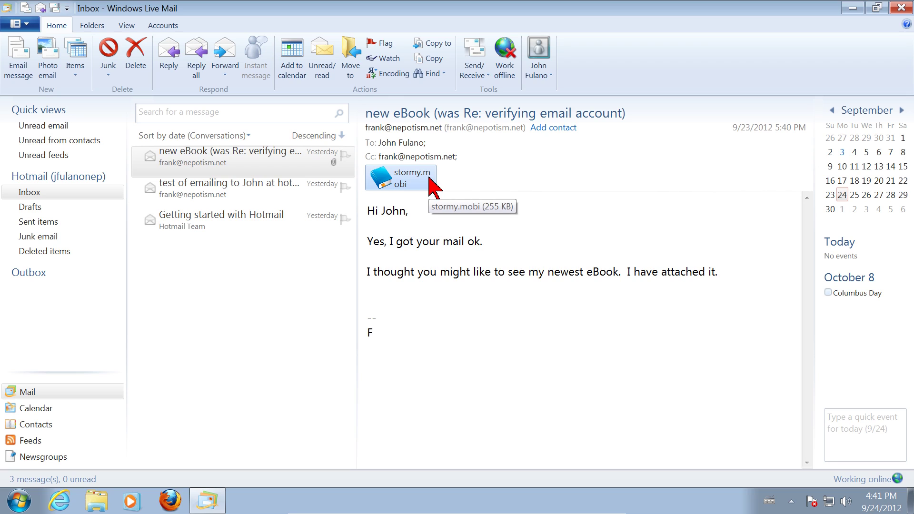
# - Save the stormy.mobi attachment via Save as into the Downloads folder
pyautogui.rightClick(405, 174)
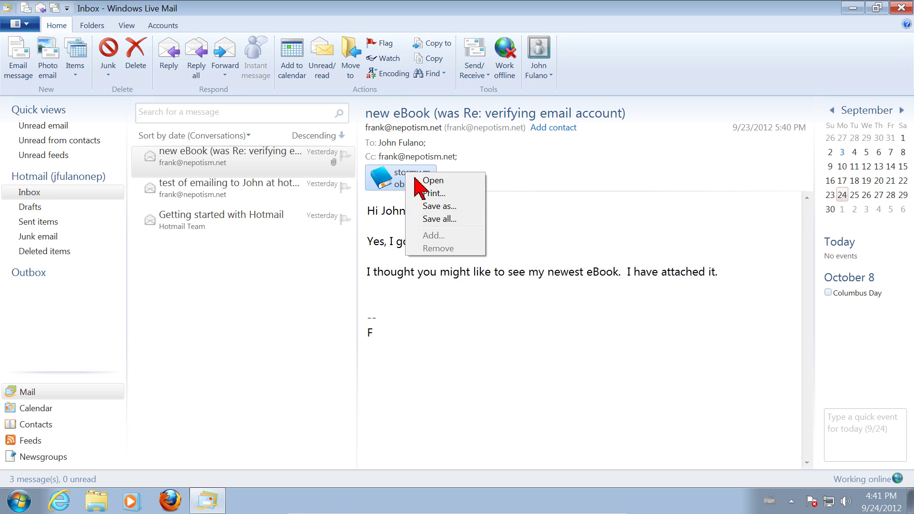
pyautogui.click(433, 207)
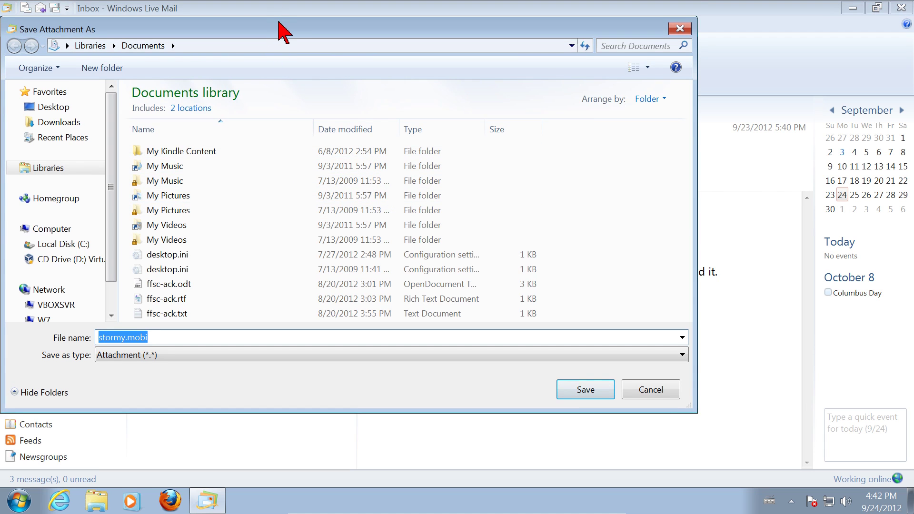
pyautogui.moveTo(279, 25); pyautogui.dragTo(392, 34)
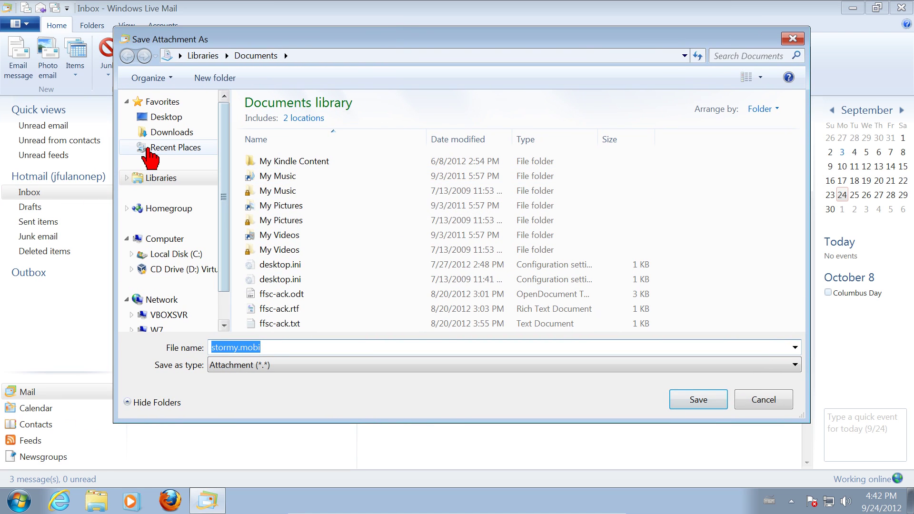
pyautogui.click(162, 134)
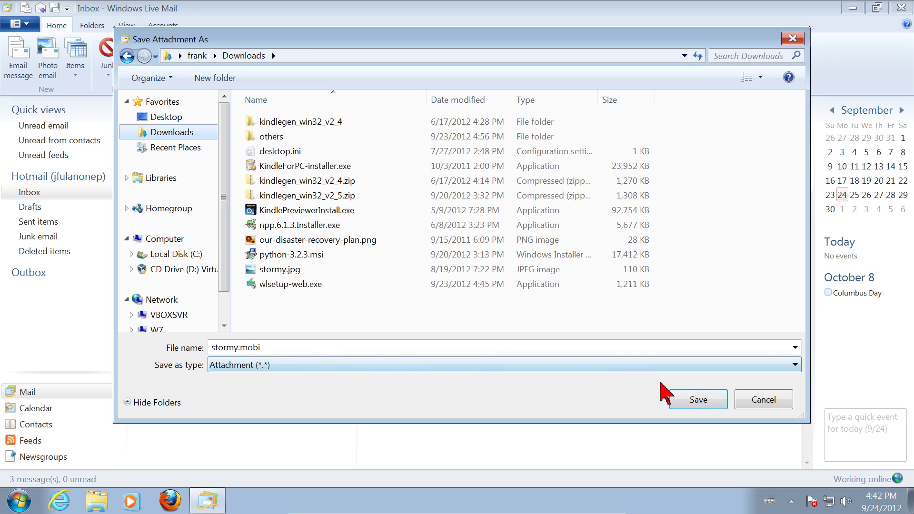
pyautogui.click(695, 399)
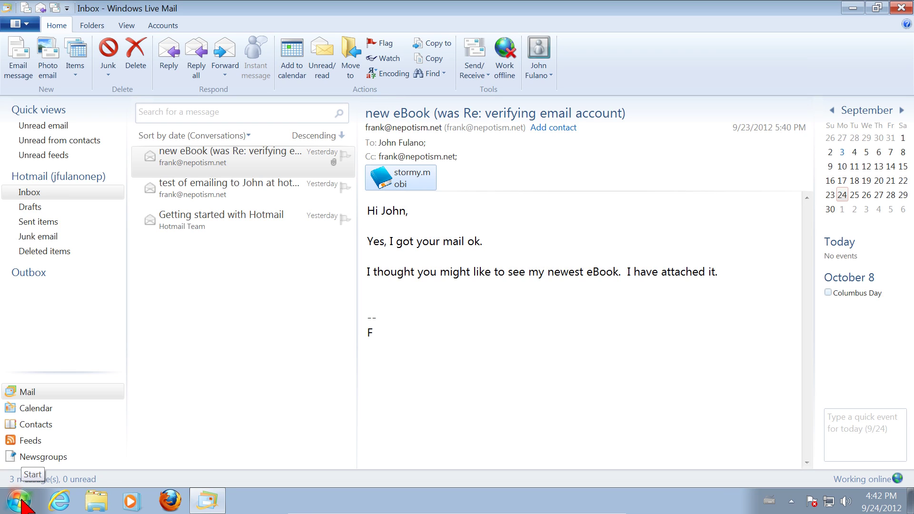
# - In Windows Explorer, confirm stormy.mobi (249 KB) is in Downloads, then open Local Disk (C:)
pyautogui.rightClick(22, 500)
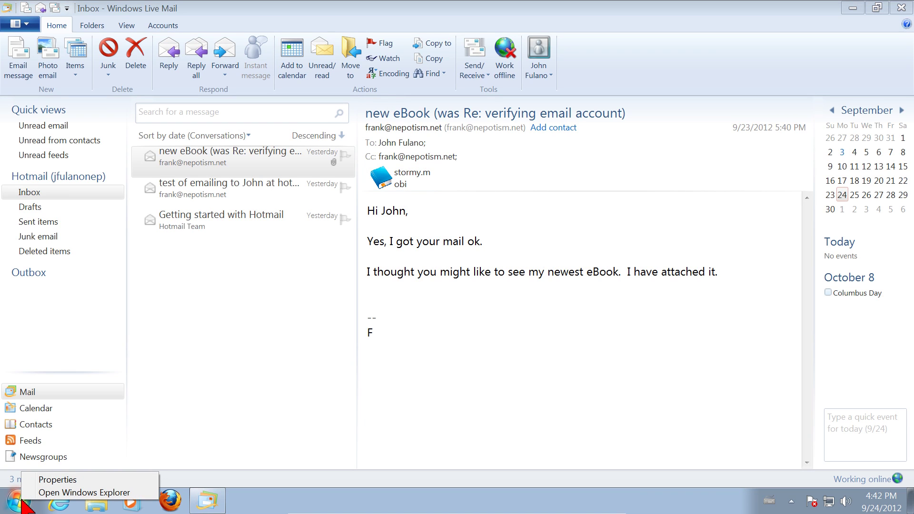
pyautogui.click(50, 492)
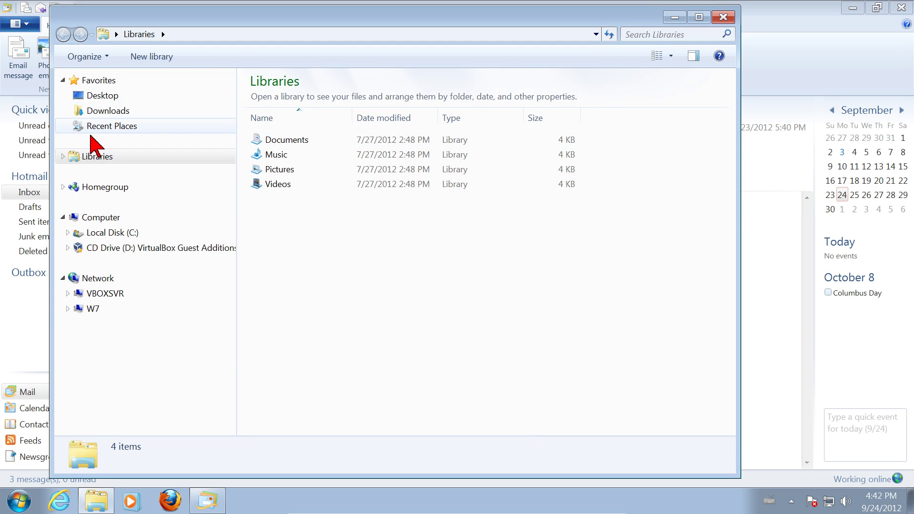
pyautogui.click(102, 114)
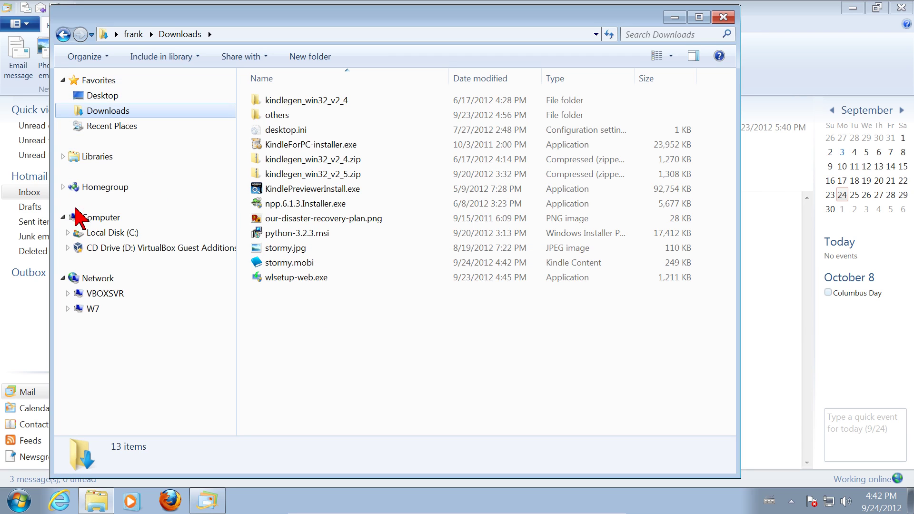
pyautogui.click(92, 219)
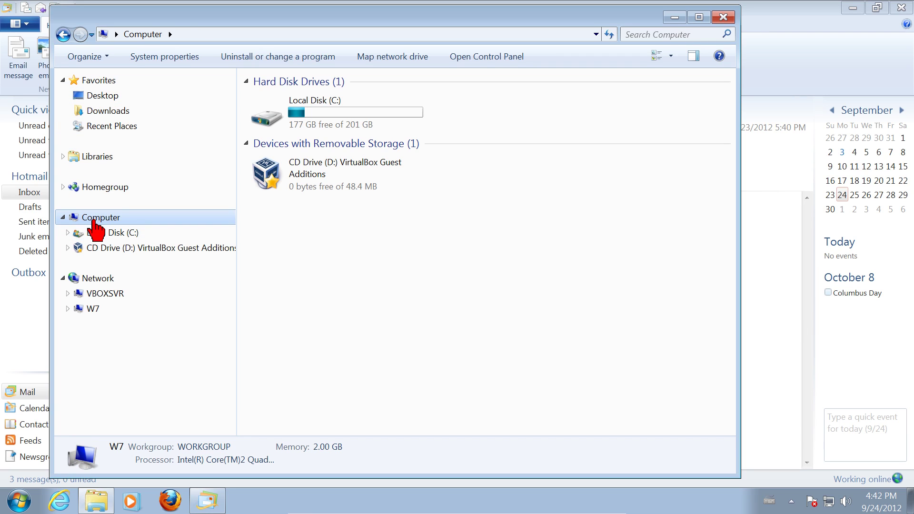
pyautogui.click(93, 232)
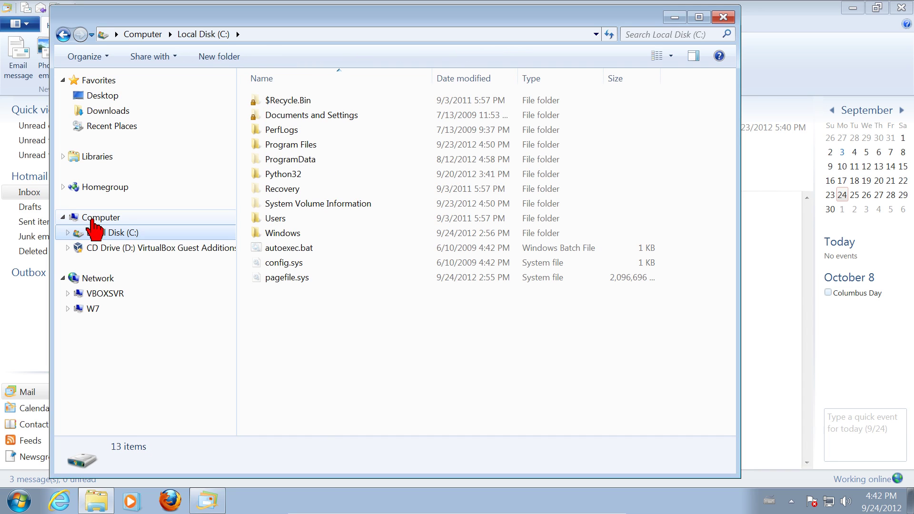
# - Search Local Disk (C:) for *.mobi, listing six eBook files
pyautogui.click(650, 31)
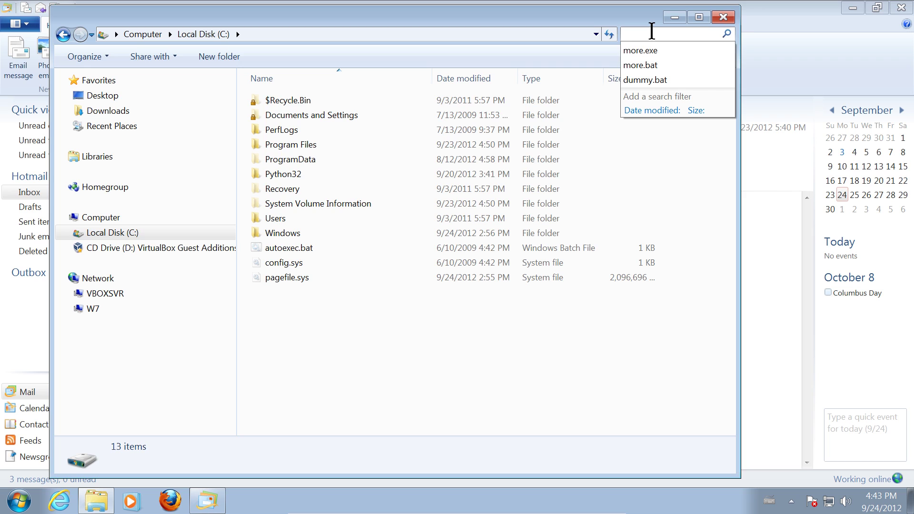
pyautogui.write('*.mobi')
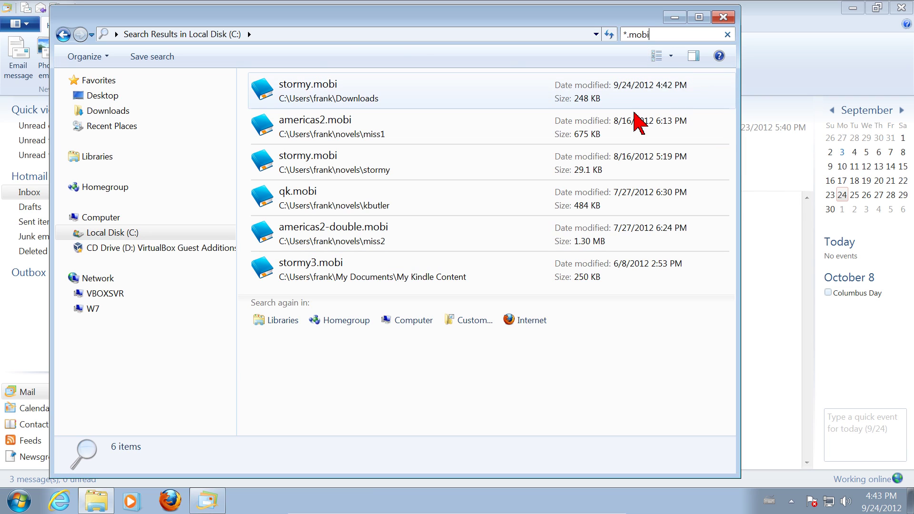
# - Close the Explorer search window and then Windows Live Mail
pyautogui.click(723, 22)
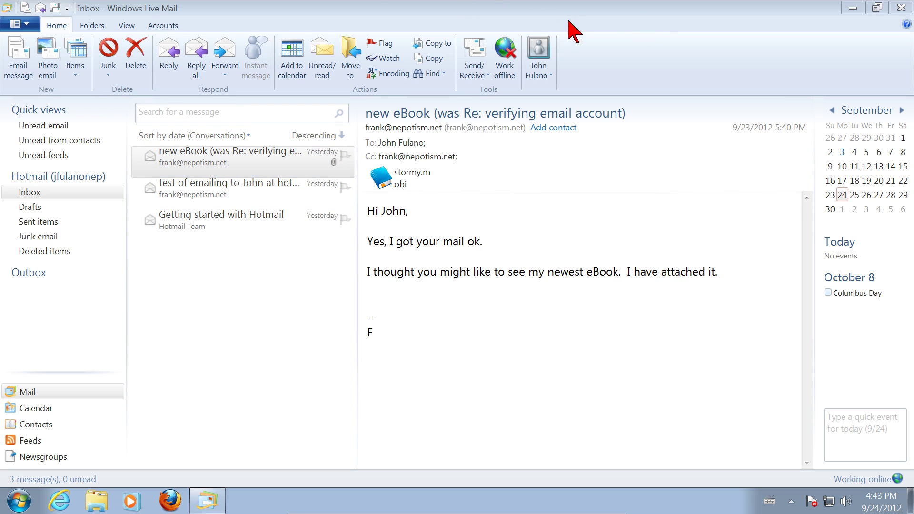
pyautogui.click(901, 8)
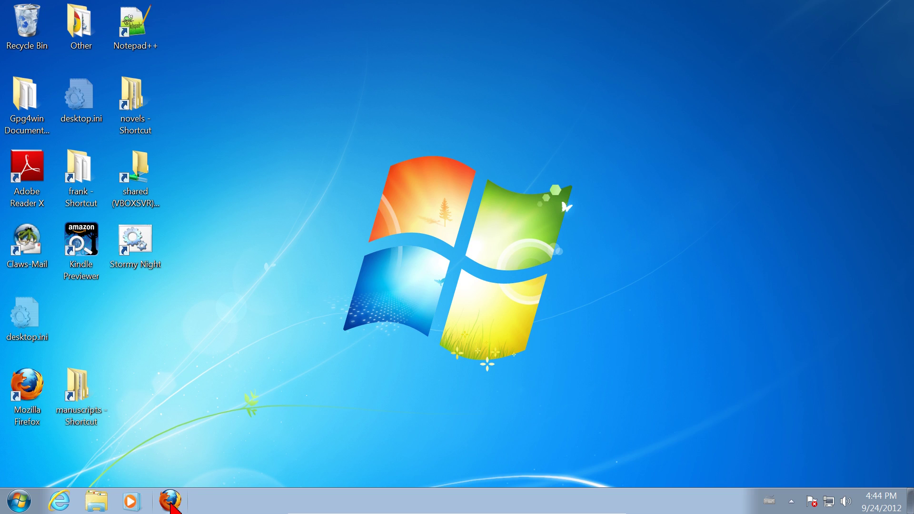
# - Launch Firefox, go to hotmail.com via the 'hotm' suggestion, and open the account menu
pyautogui.click(170, 506)
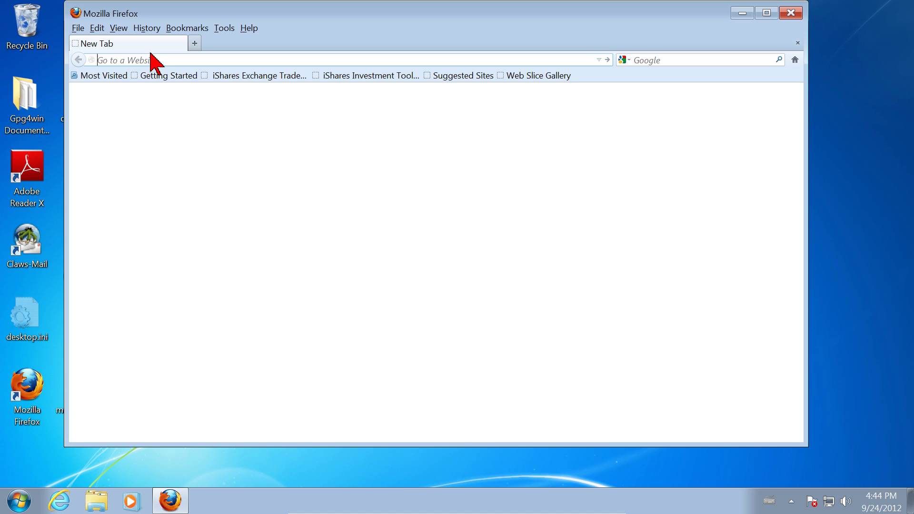
pyautogui.write('hotmail.com/')
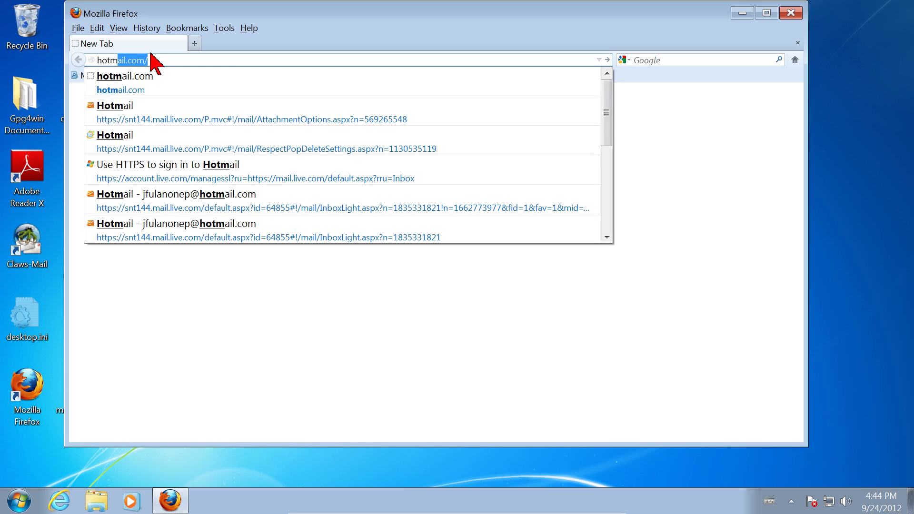
pyautogui.click(125, 77)
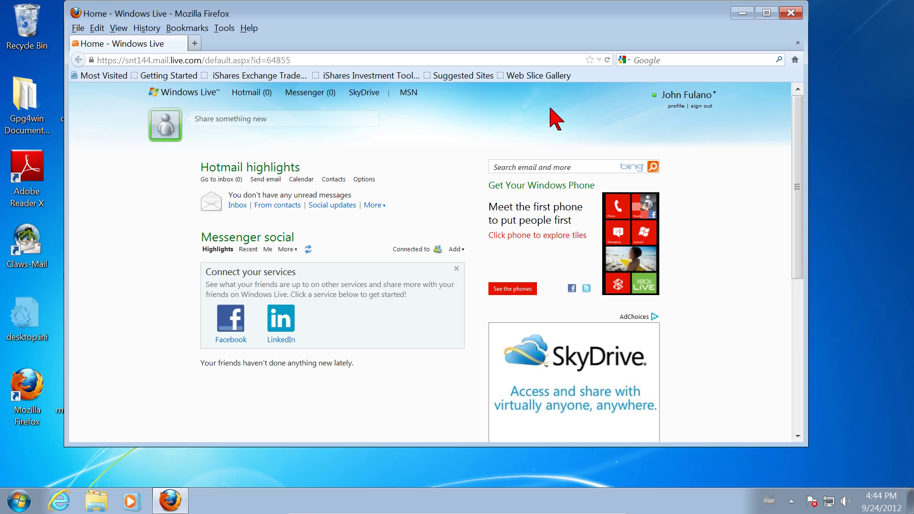
pyautogui.click(695, 98)
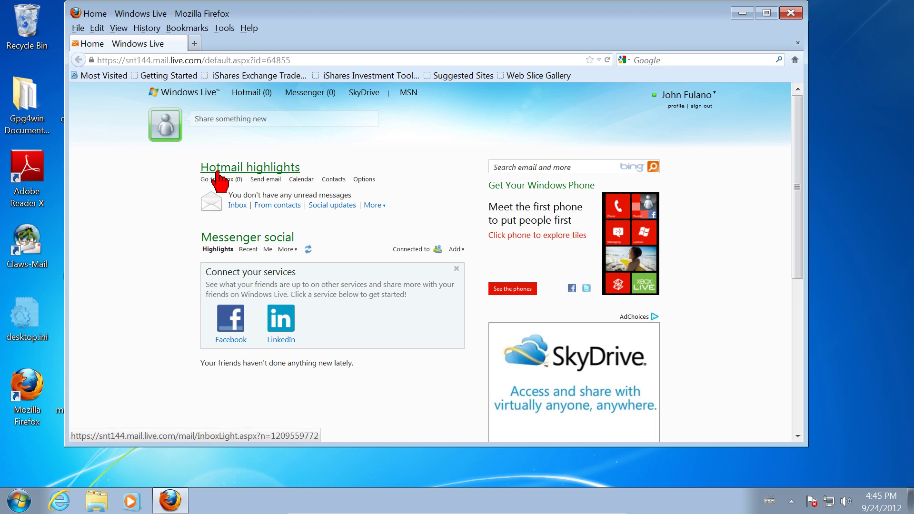
# - Go to the Hotmail inbox and open the 'new eBook' message with its 255.2 KB stormy.mobi
pyautogui.click(223, 181)
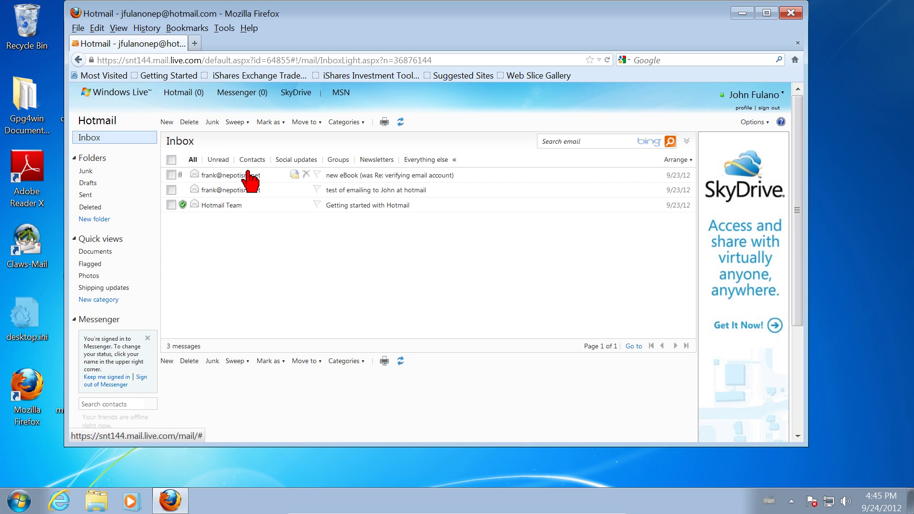
pyautogui.click(93, 160)
pyautogui.click(358, 183)
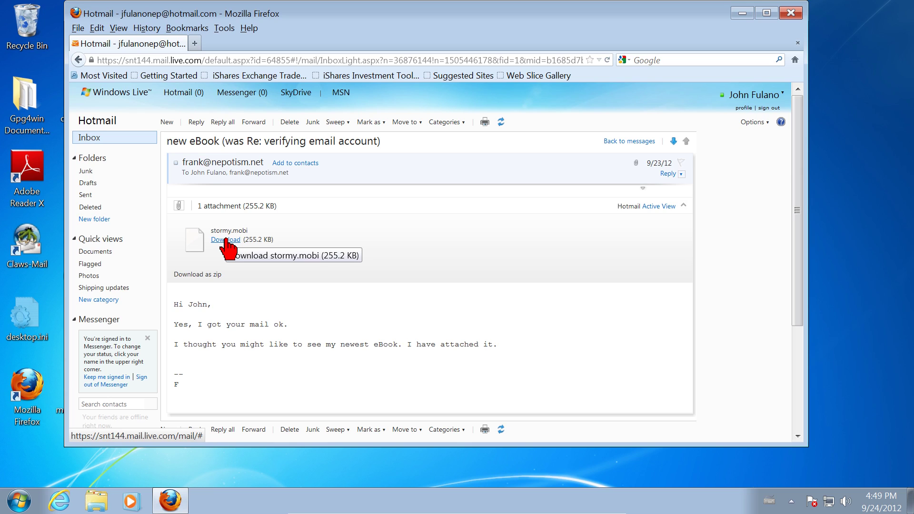
# - Download stormy.mobi from Hotmail, choosing Save File so Firefox's save dialog opens on Downloads
pyautogui.click(226, 241)
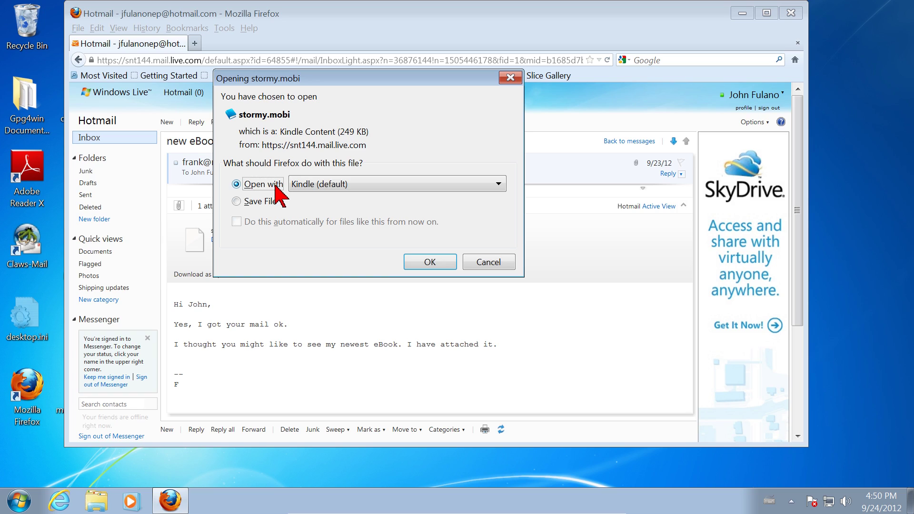
pyautogui.click(238, 202)
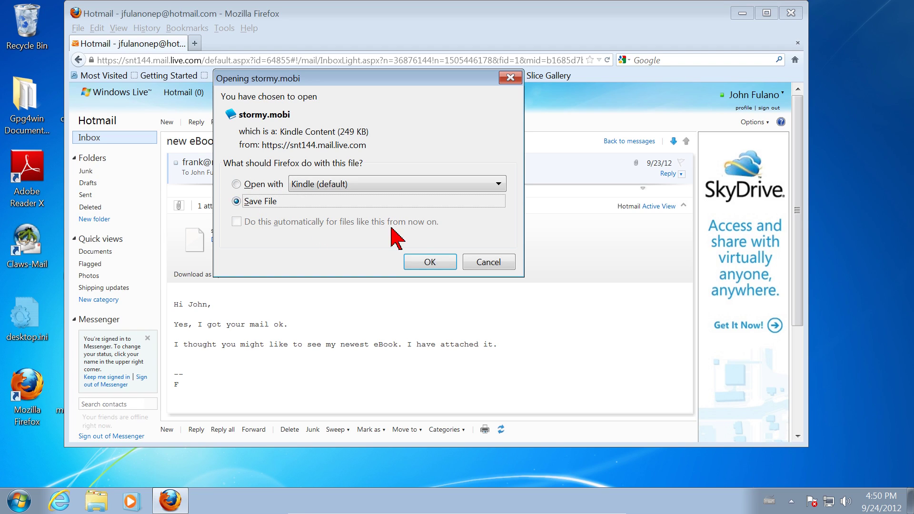
pyautogui.click(431, 263)
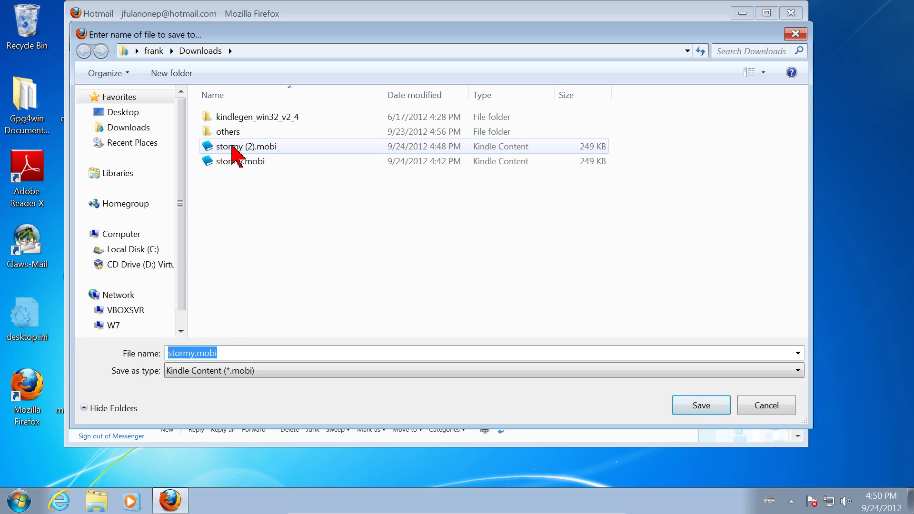
# - Save the attachment to Downloads as stormy3.mobi, then close the downloads list and Firefox
pyautogui.click(194, 354)
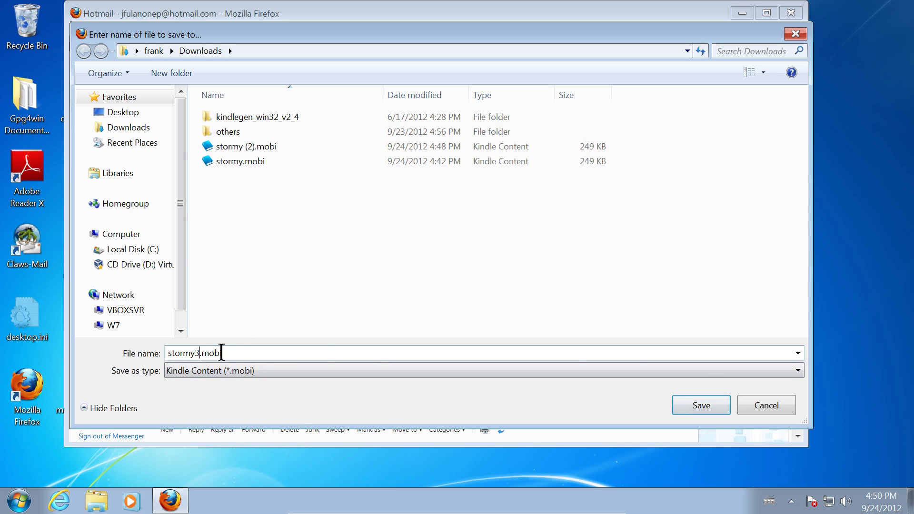
pyautogui.click(701, 406)
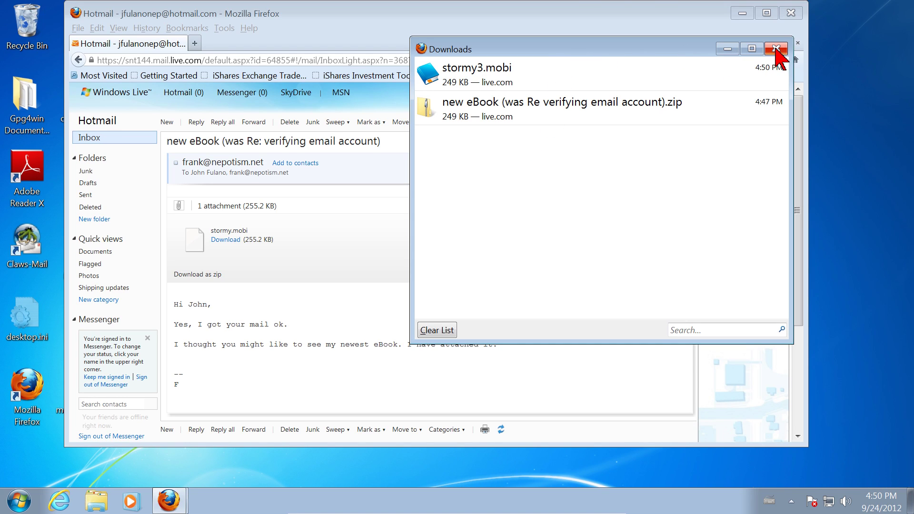
pyautogui.click(776, 50)
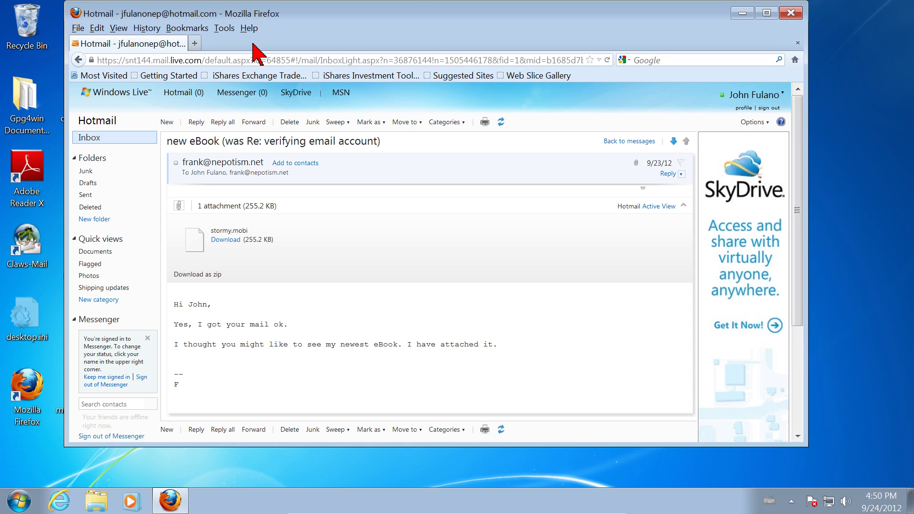
pyautogui.moveTo(415, 33); pyautogui.dragTo(395, 75)
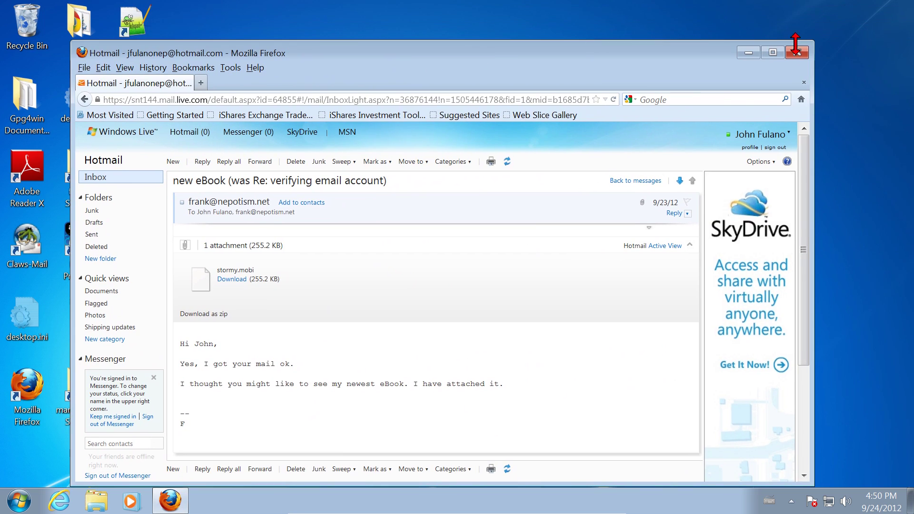
pyautogui.click(804, 54)
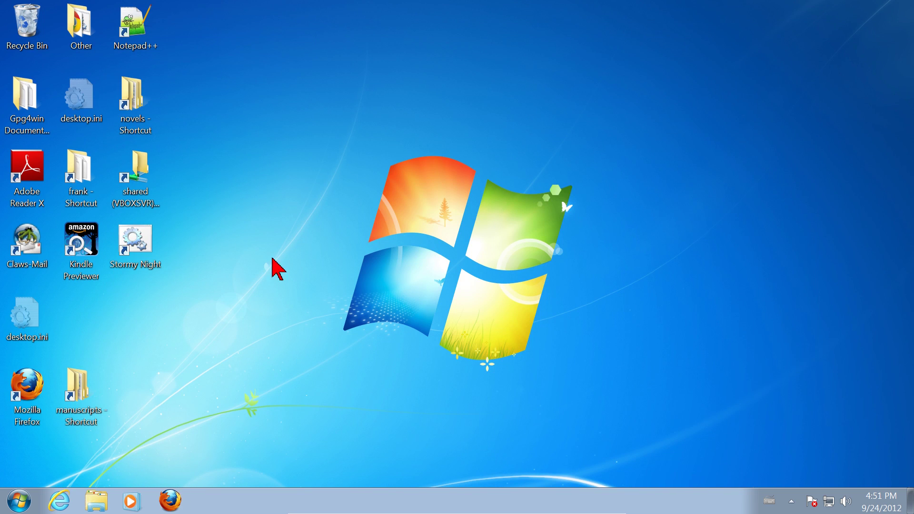
# - Open Windows Explorer from the Start button and go to the Downloads favorite
pyautogui.rightClick(19, 501)
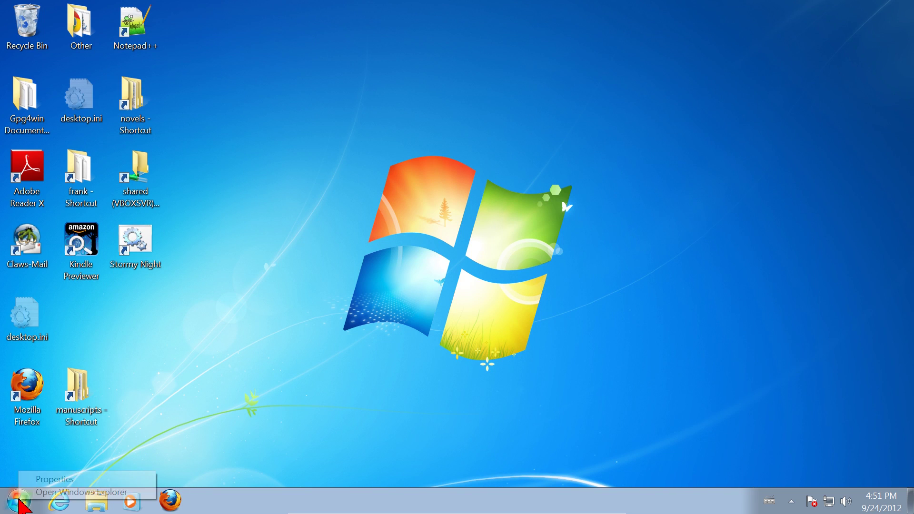
pyautogui.click(58, 491)
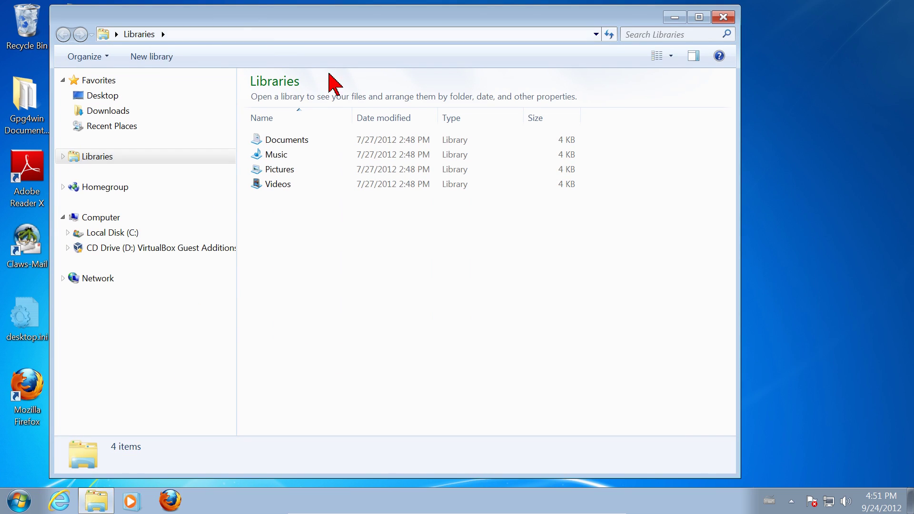
pyautogui.click(109, 111)
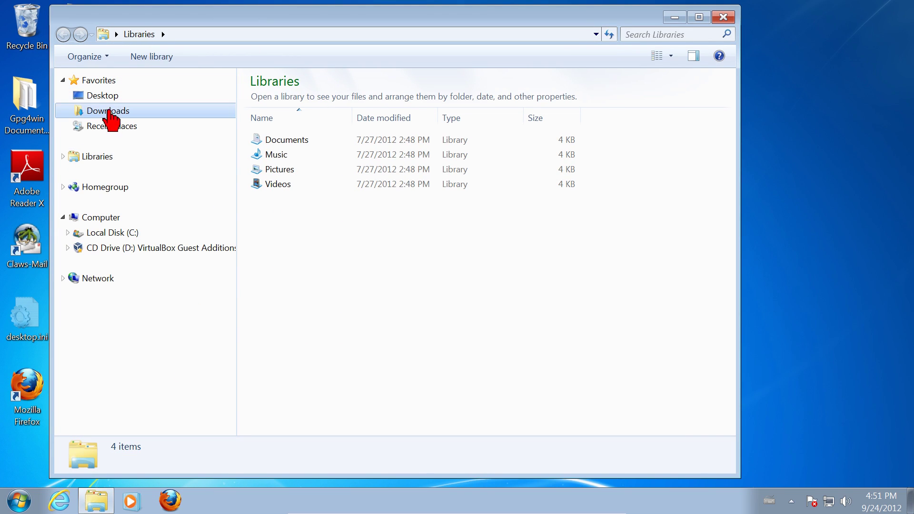